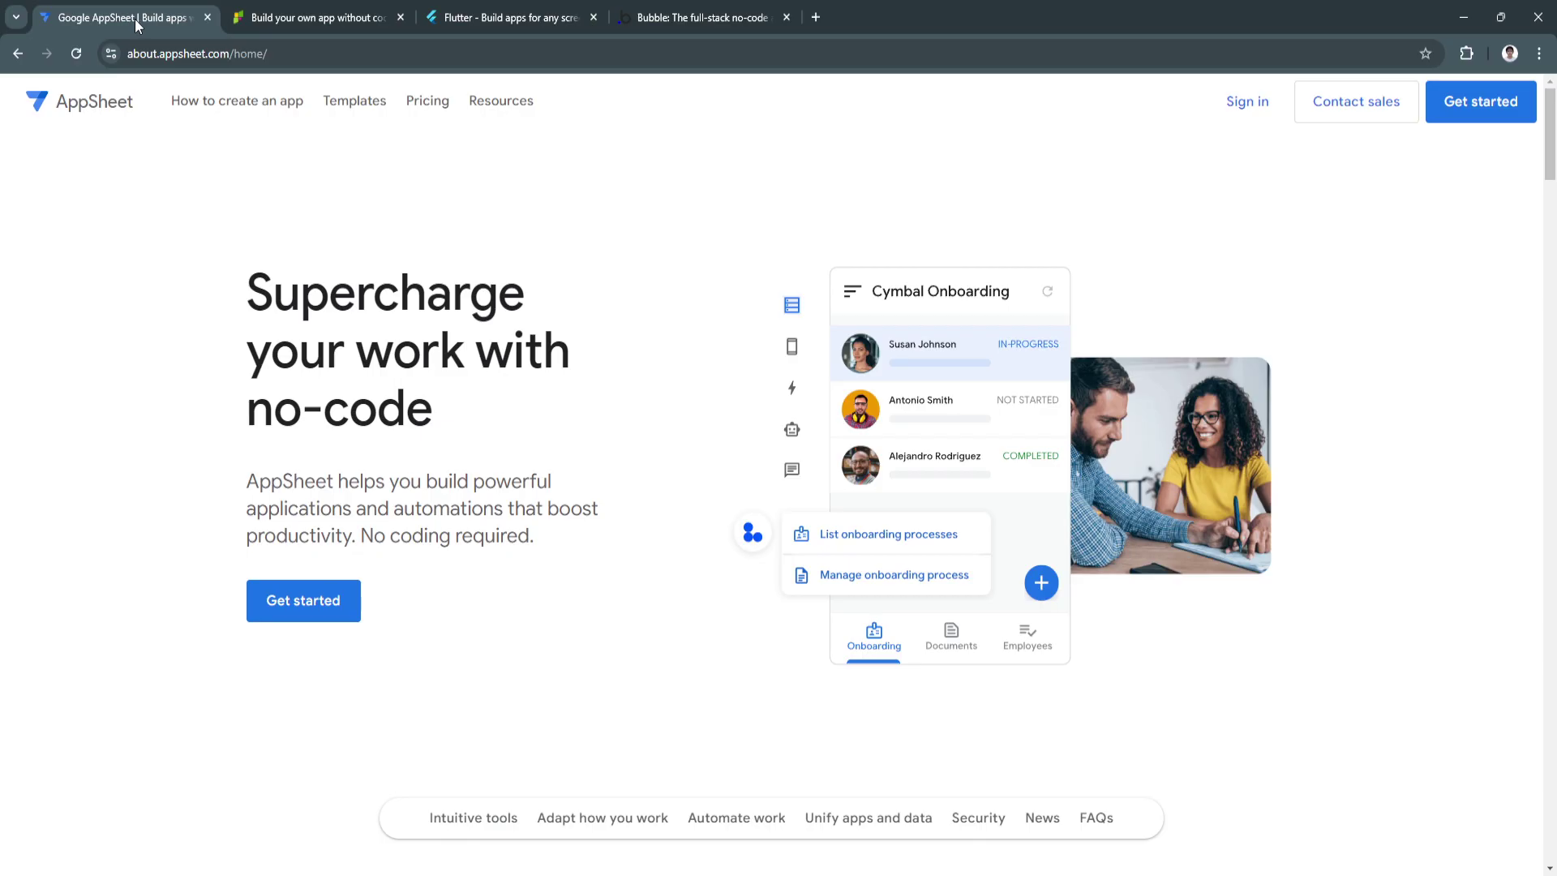
Step: Glance at the AppsGeyser, Flutter and Bubble tabs, then return to the AppSheet homepage
{"action": "left_click", "coordinate": [264, 9]}
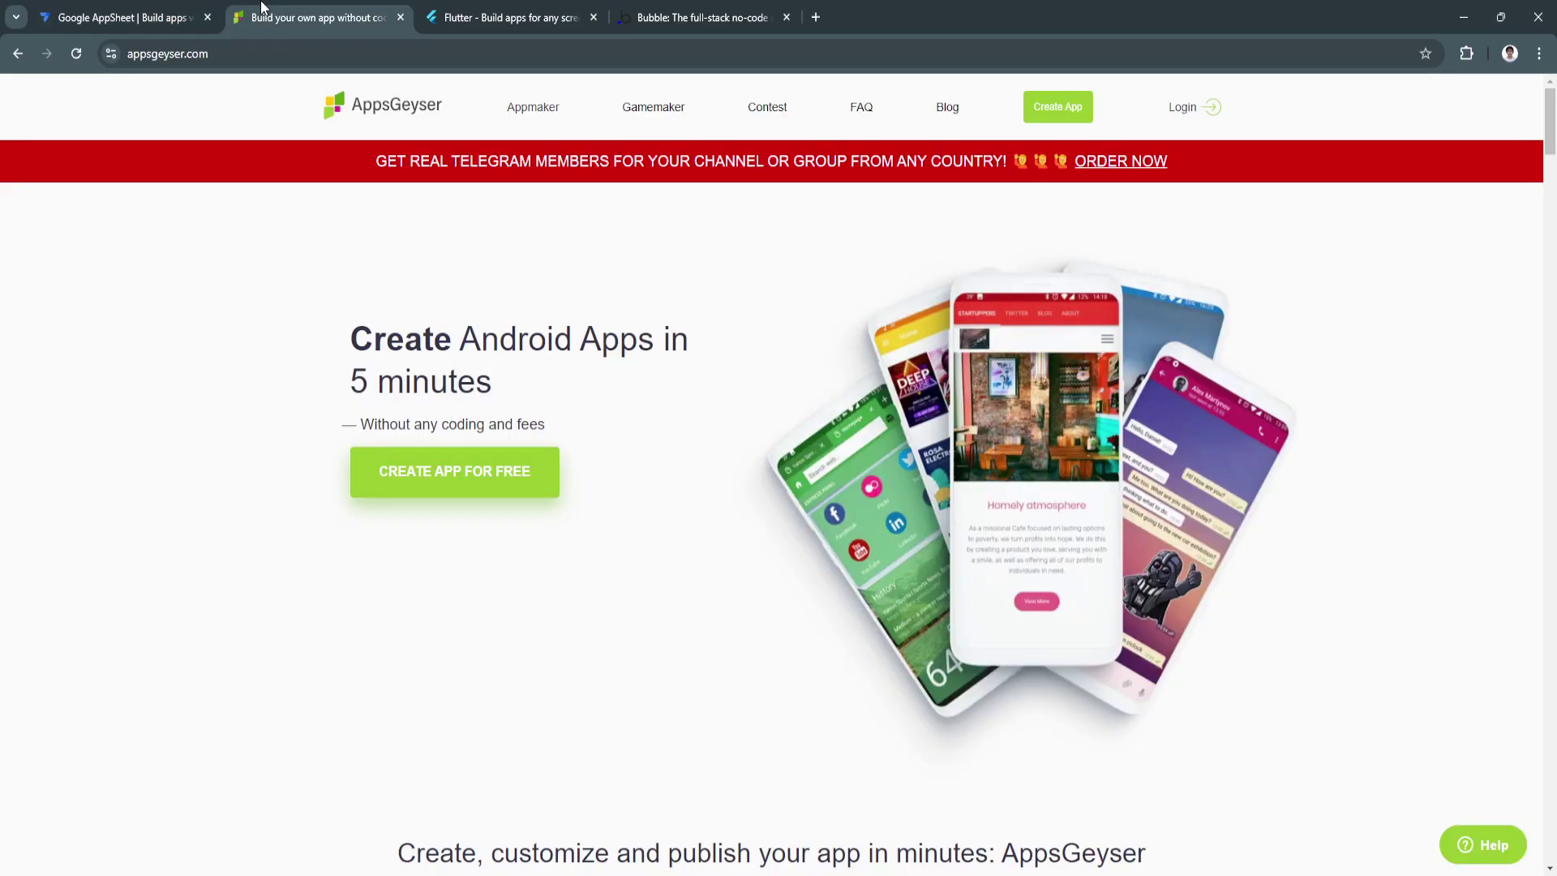
{"action": "left_click", "coordinate": [527, 7]}
{"action": "left_click", "coordinate": [675, 8]}
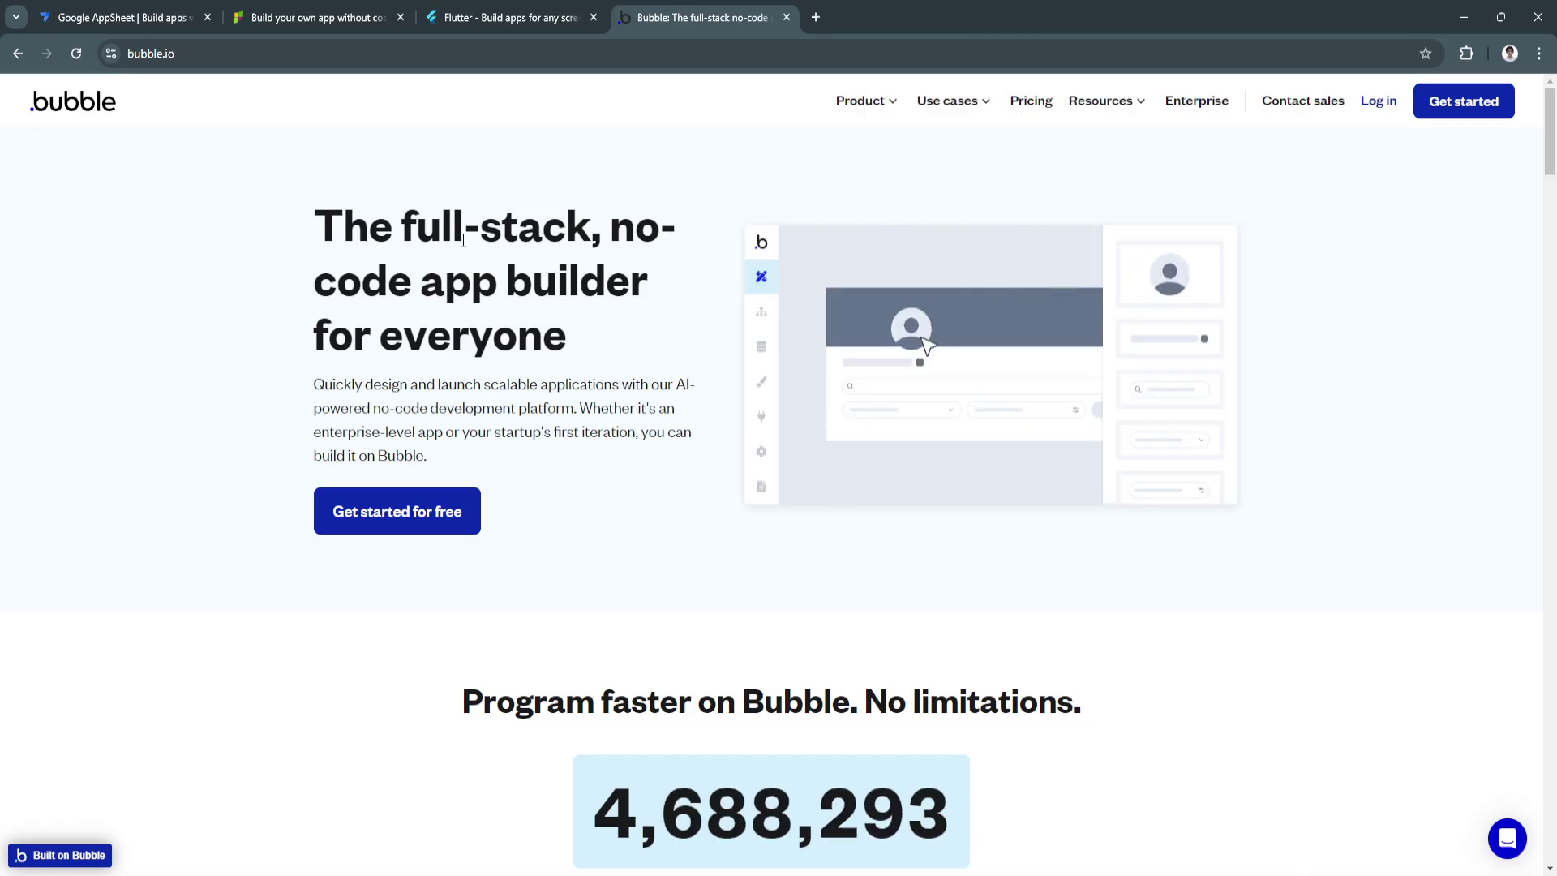
{"action": "left_click", "coordinate": [83, 8]}
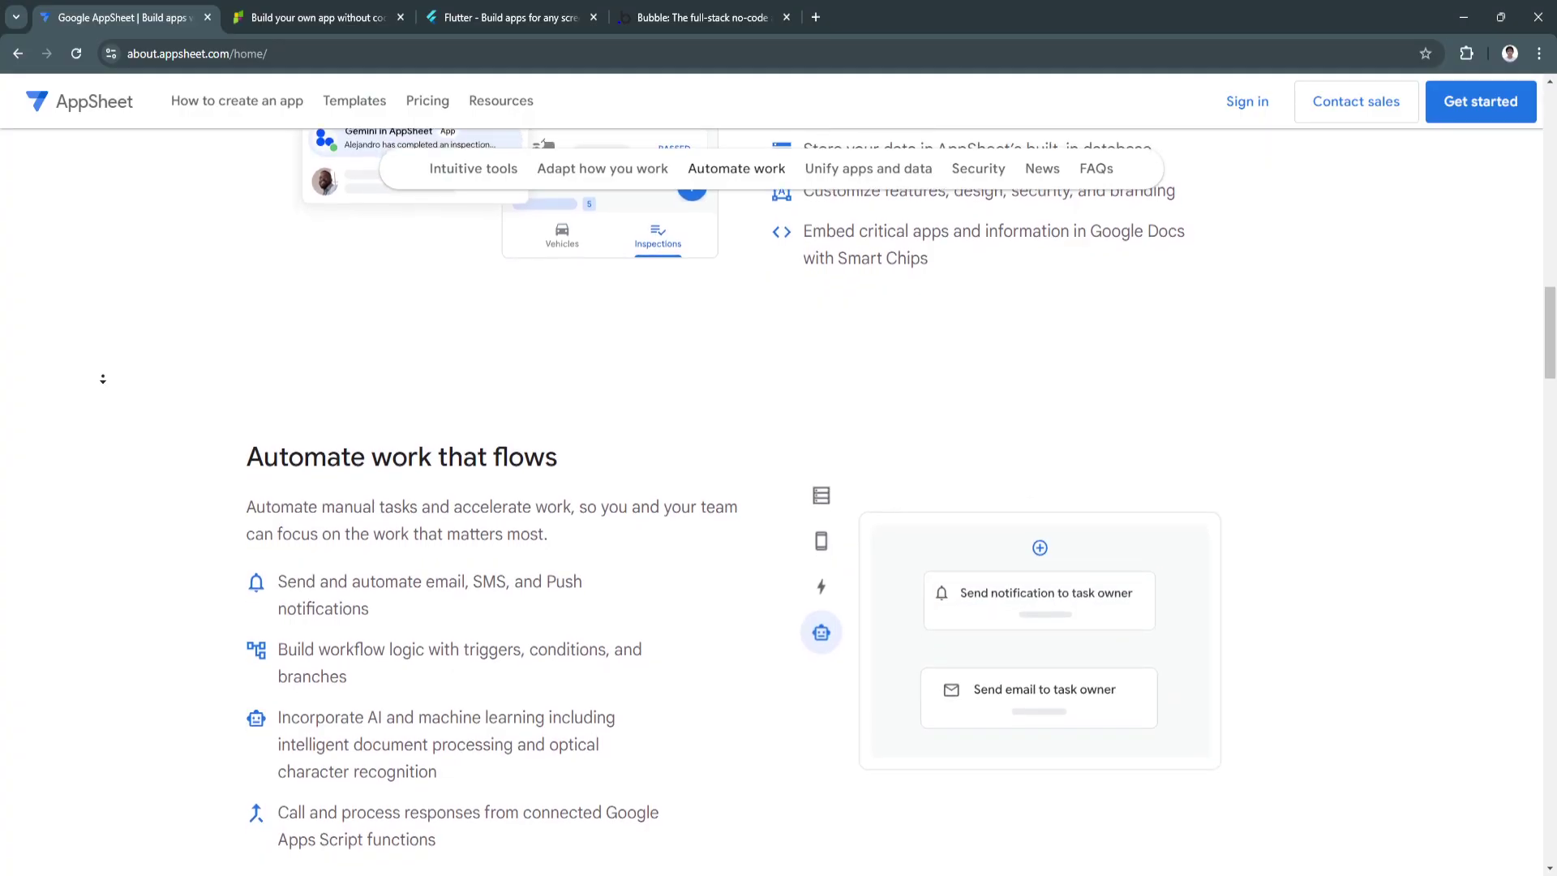
Step: Bring up the AppsGeyser 'Build your own app without code' tab
{"action": "left_click", "coordinate": [278, 12]}
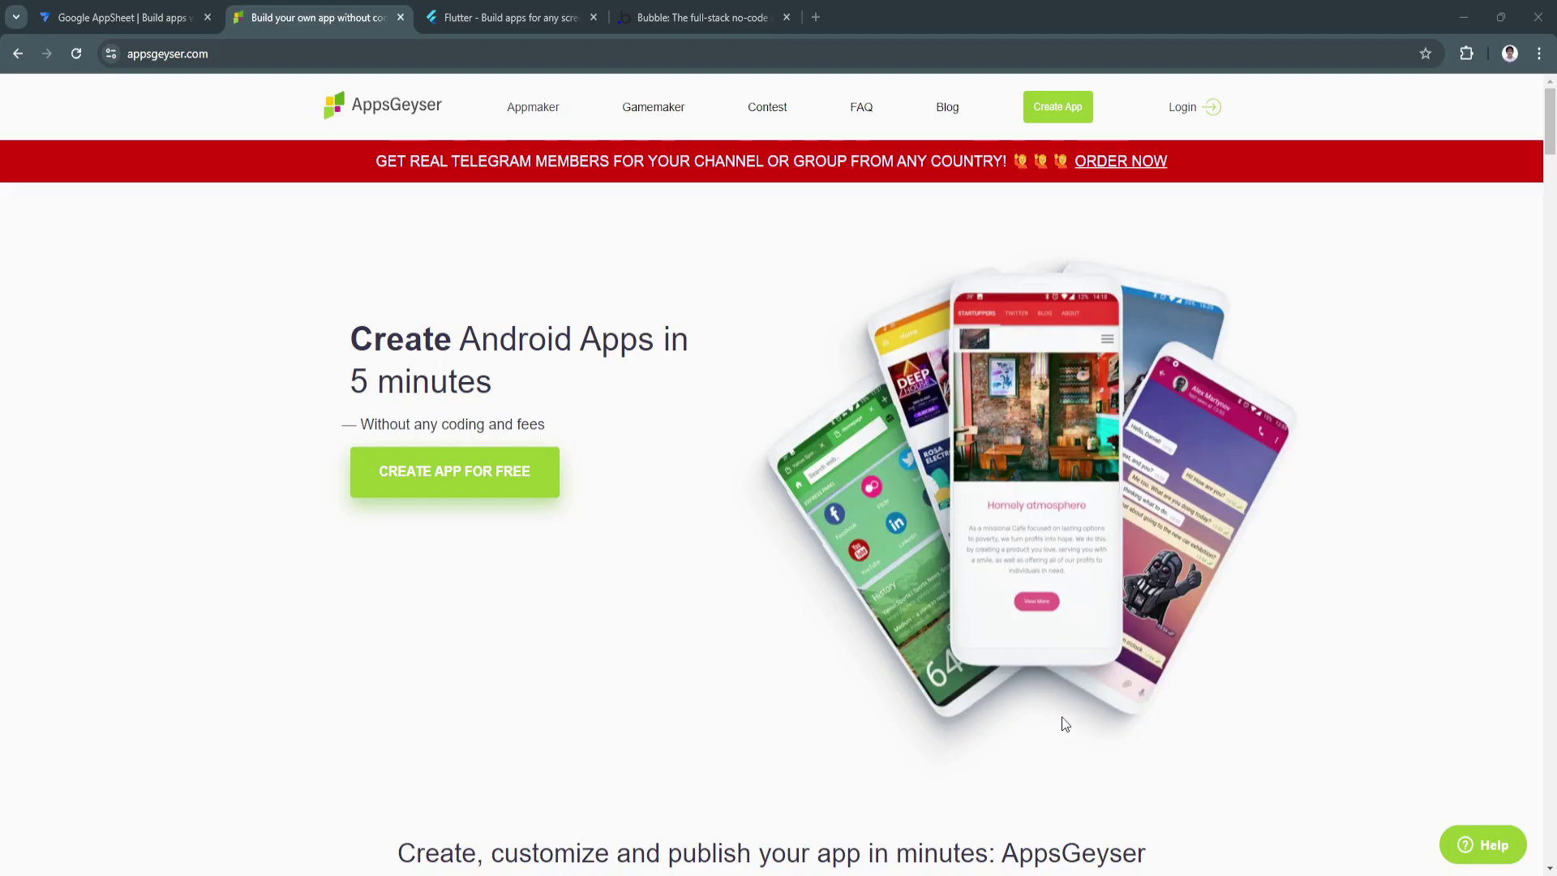
Step: Switch to the Flutter website tab
{"action": "left_click", "coordinate": [476, 7]}
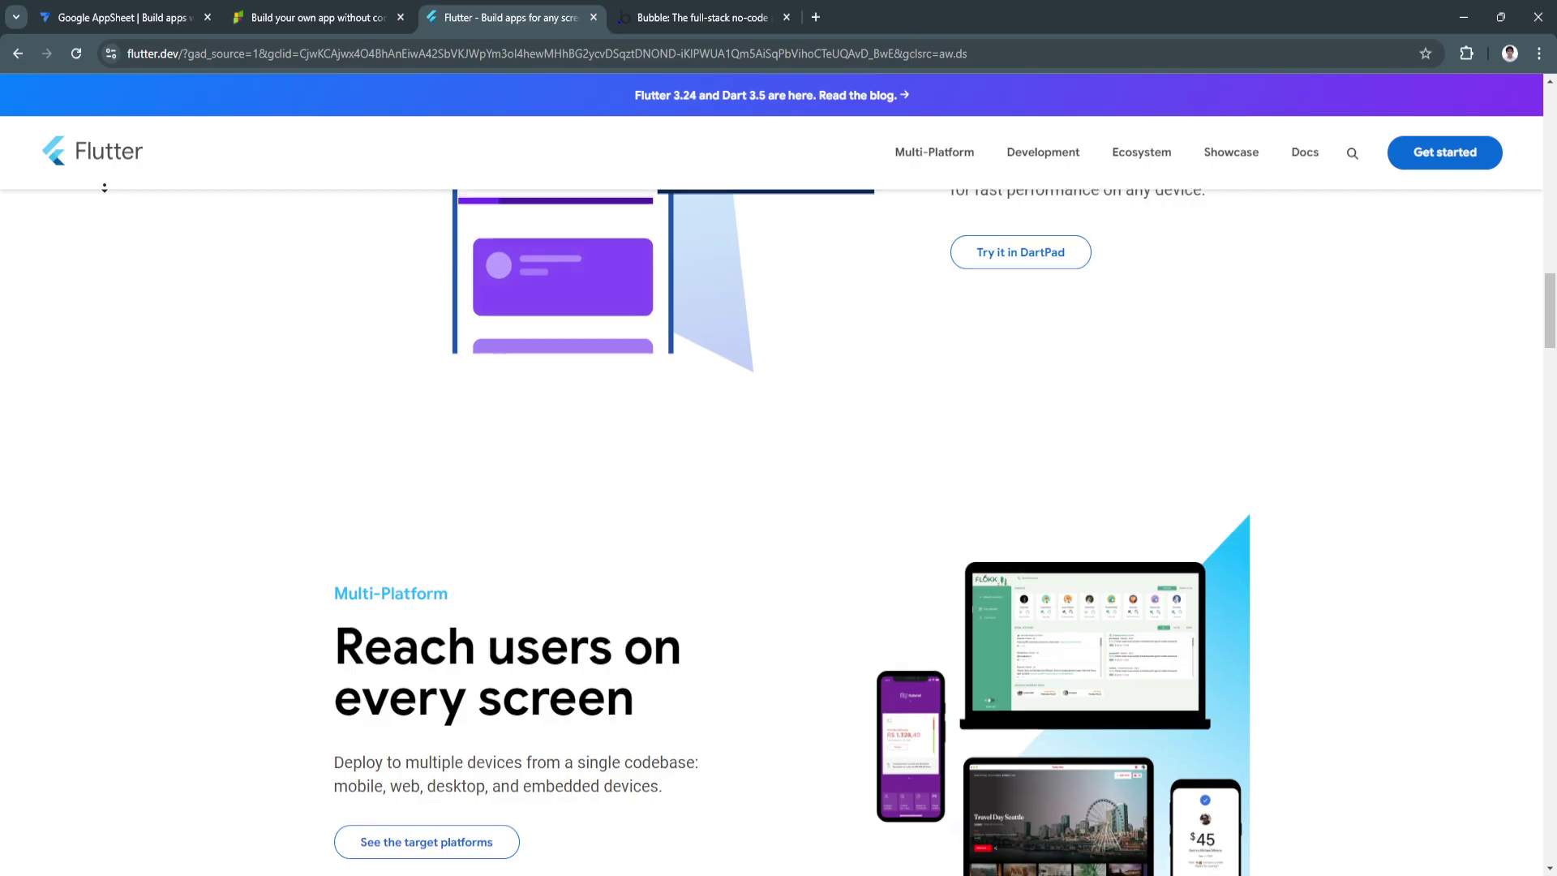
Step: Move over to the bubble.io tab to browse its full-stack feature cards
{"action": "left_click", "coordinate": [929, 653]}
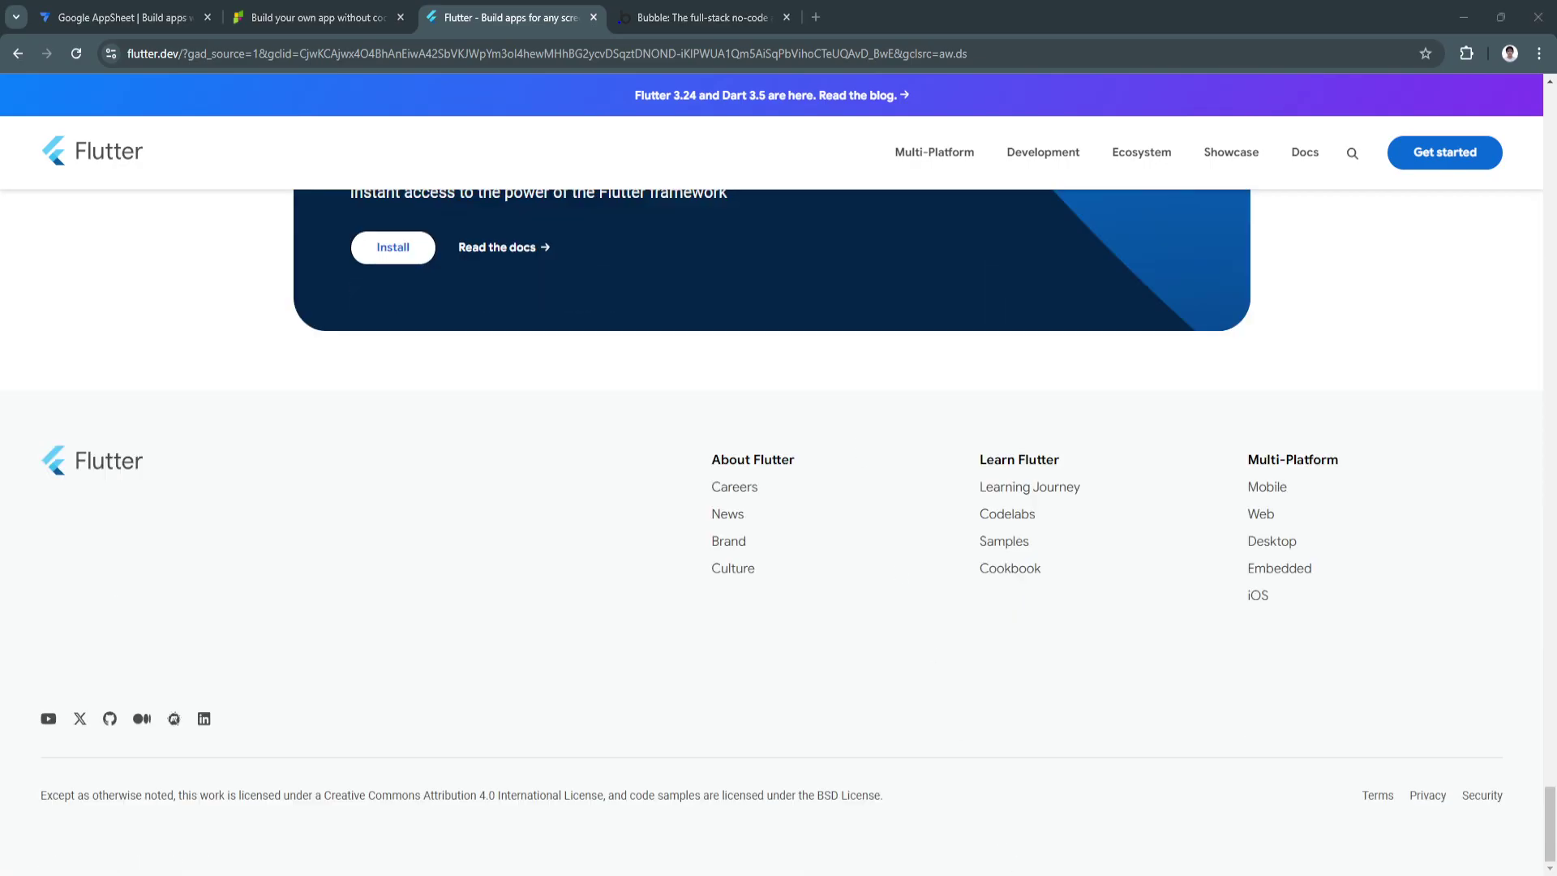
{"action": "left_click", "coordinate": [685, 9]}
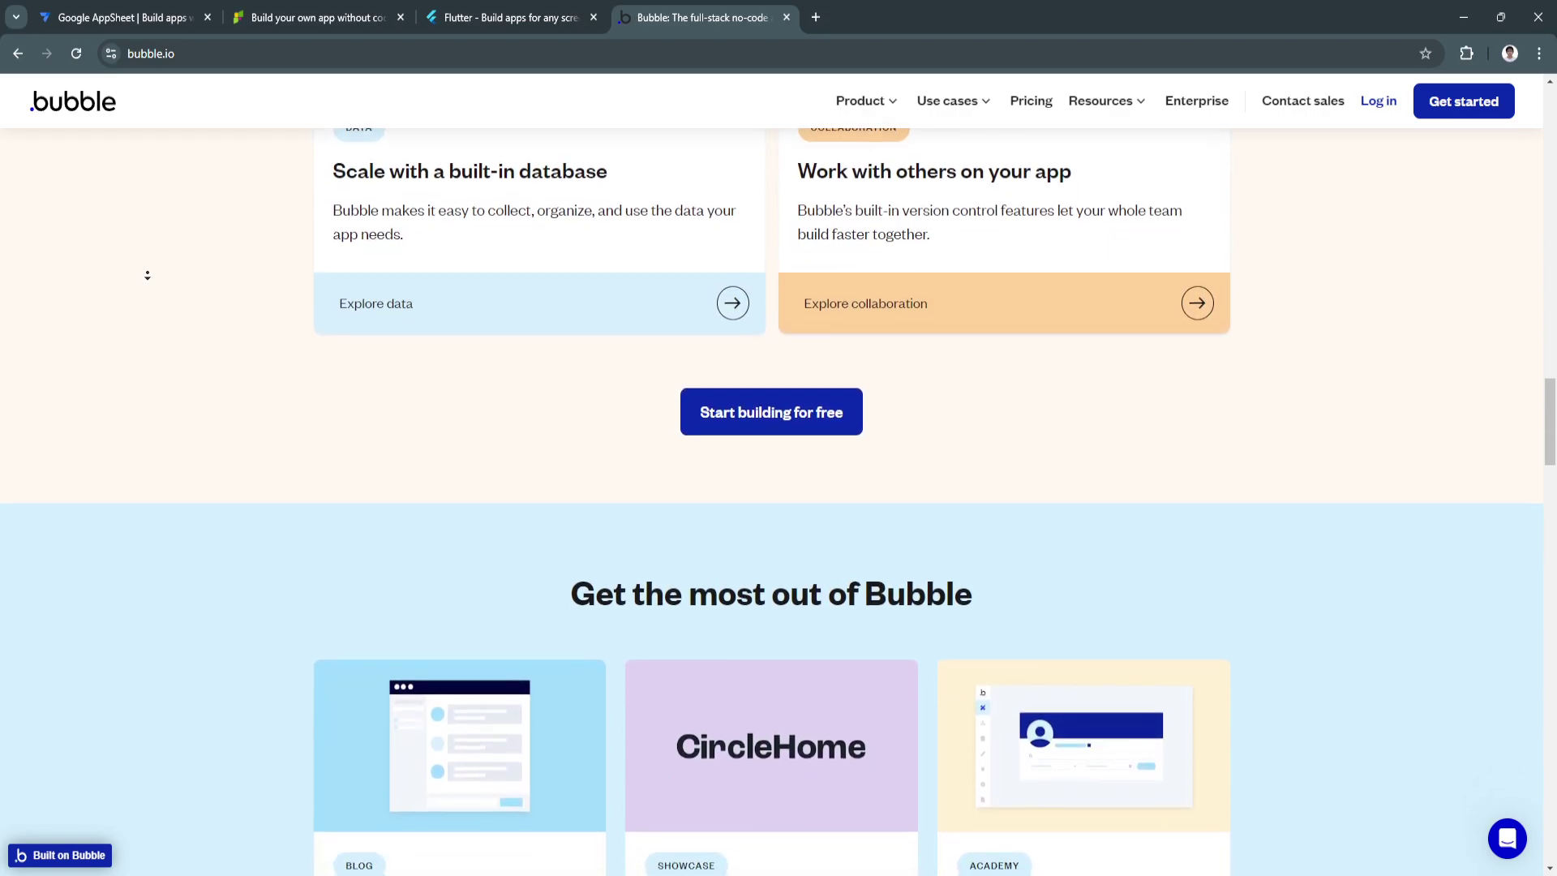
{"action": "scroll", "coordinate": [341, 474], "scroll_direction": "up", "scroll_amount": 3}
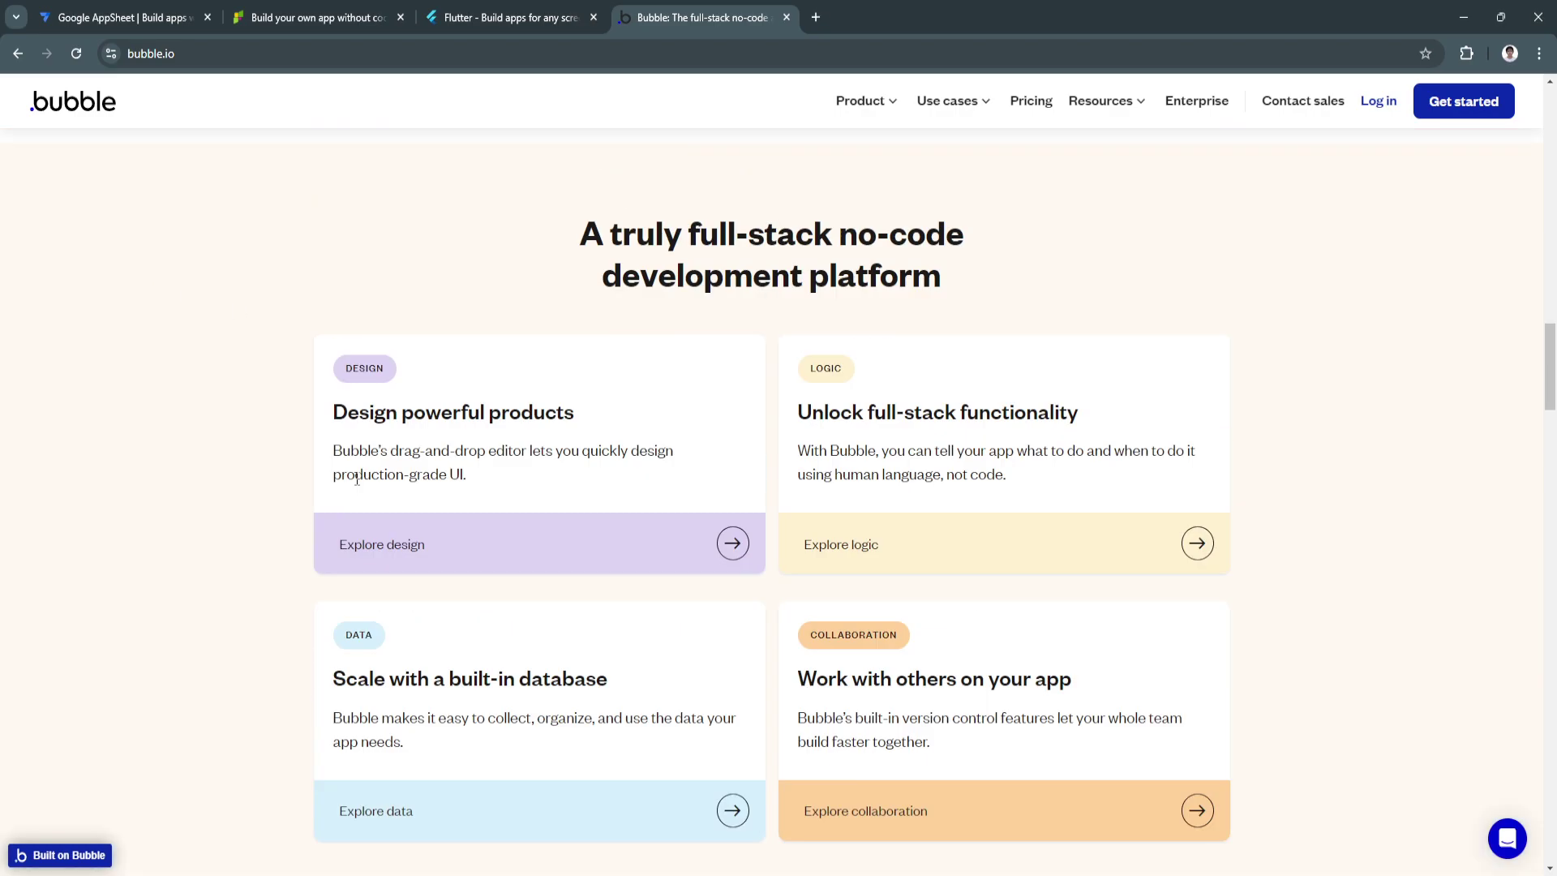
{"action": "scroll", "coordinate": [341, 474], "scroll_direction": "up", "scroll_amount": 10}
{"action": "scroll", "coordinate": [341, 475], "scroll_direction": "up", "scroll_amount": 10}
{"action": "scroll", "coordinate": [340, 475], "scroll_direction": "up", "scroll_amount": 10}
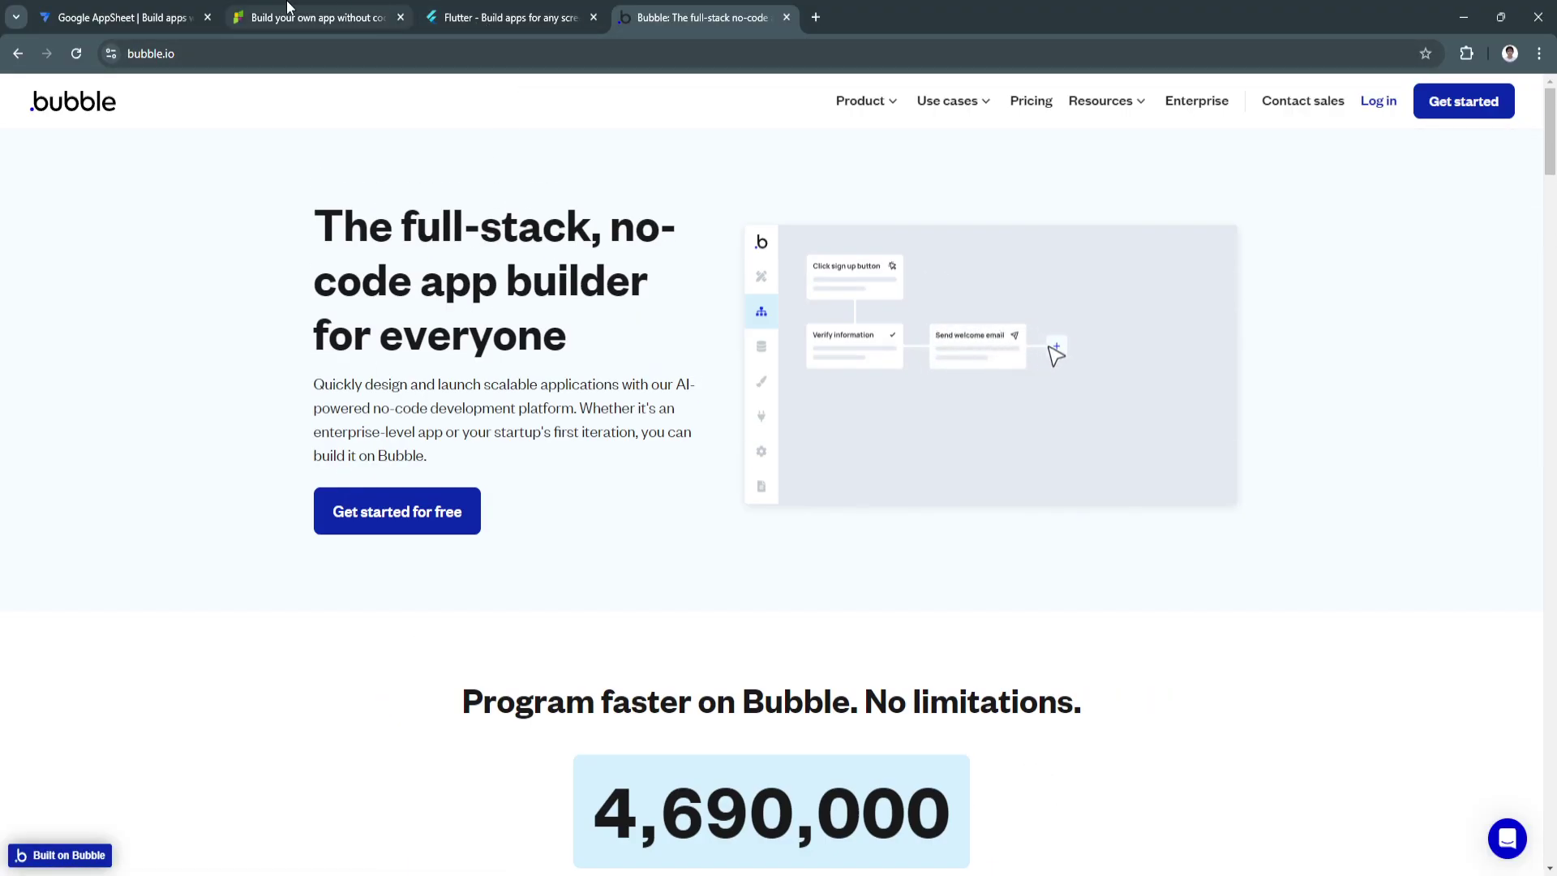
Step: Flip through the builder tabs, including Flutter, landing on the AppSheet homepage
{"action": "key", "text": "ctrl+shift+Tab"}
{"action": "left_click", "coordinate": [318, 15]}
{"action": "left_click", "coordinate": [139, 15]}
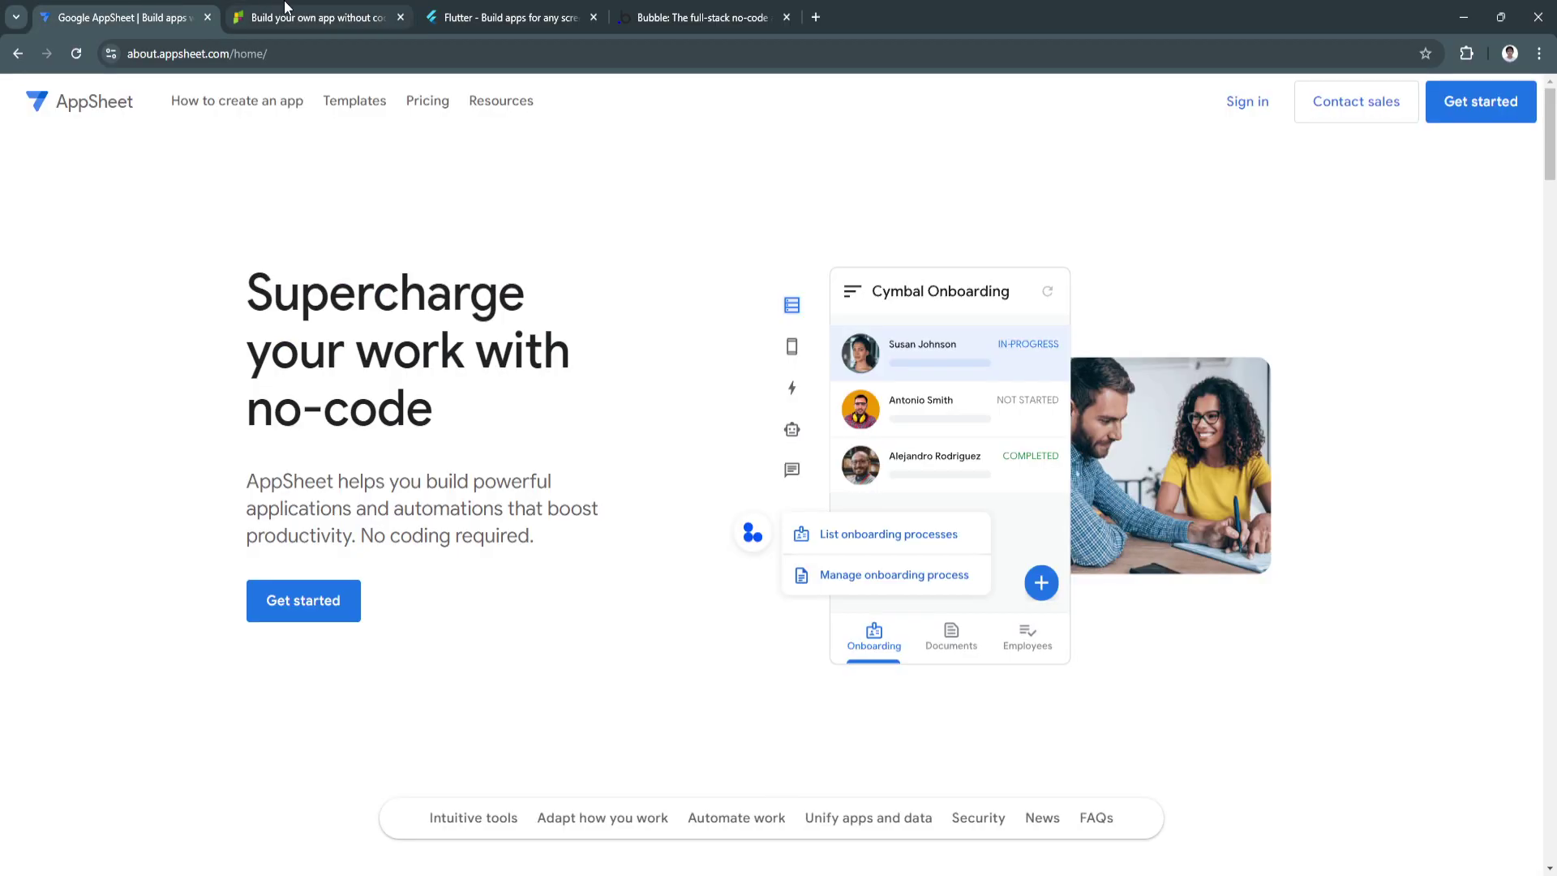
{"action": "left_click", "coordinate": [450, 15]}
{"action": "key", "text": "ctrl+Tab"}
{"action": "key", "text": "ctrl+shift+Tab"}
{"action": "left_click", "coordinate": [156, 12]}
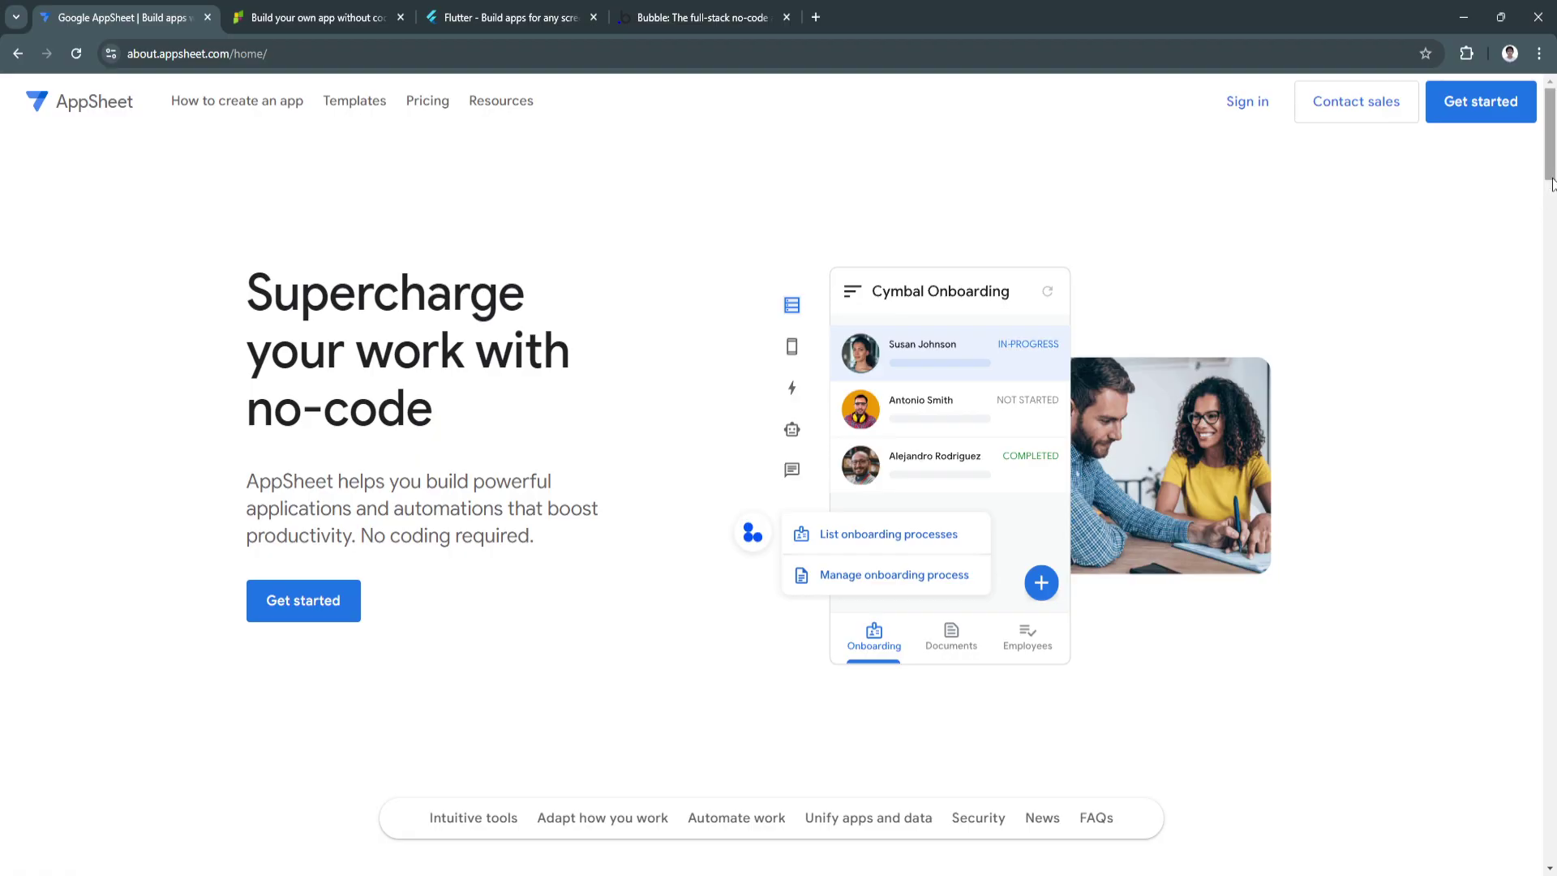
Step: Visit the AppsGeyser and Flutter tabs again, then jump back to AppSheet with Ctrl+1
{"action": "left_click", "coordinate": [669, 15]}
{"action": "left_click", "coordinate": [528, 14]}
{"action": "left_click", "coordinate": [323, 15]}
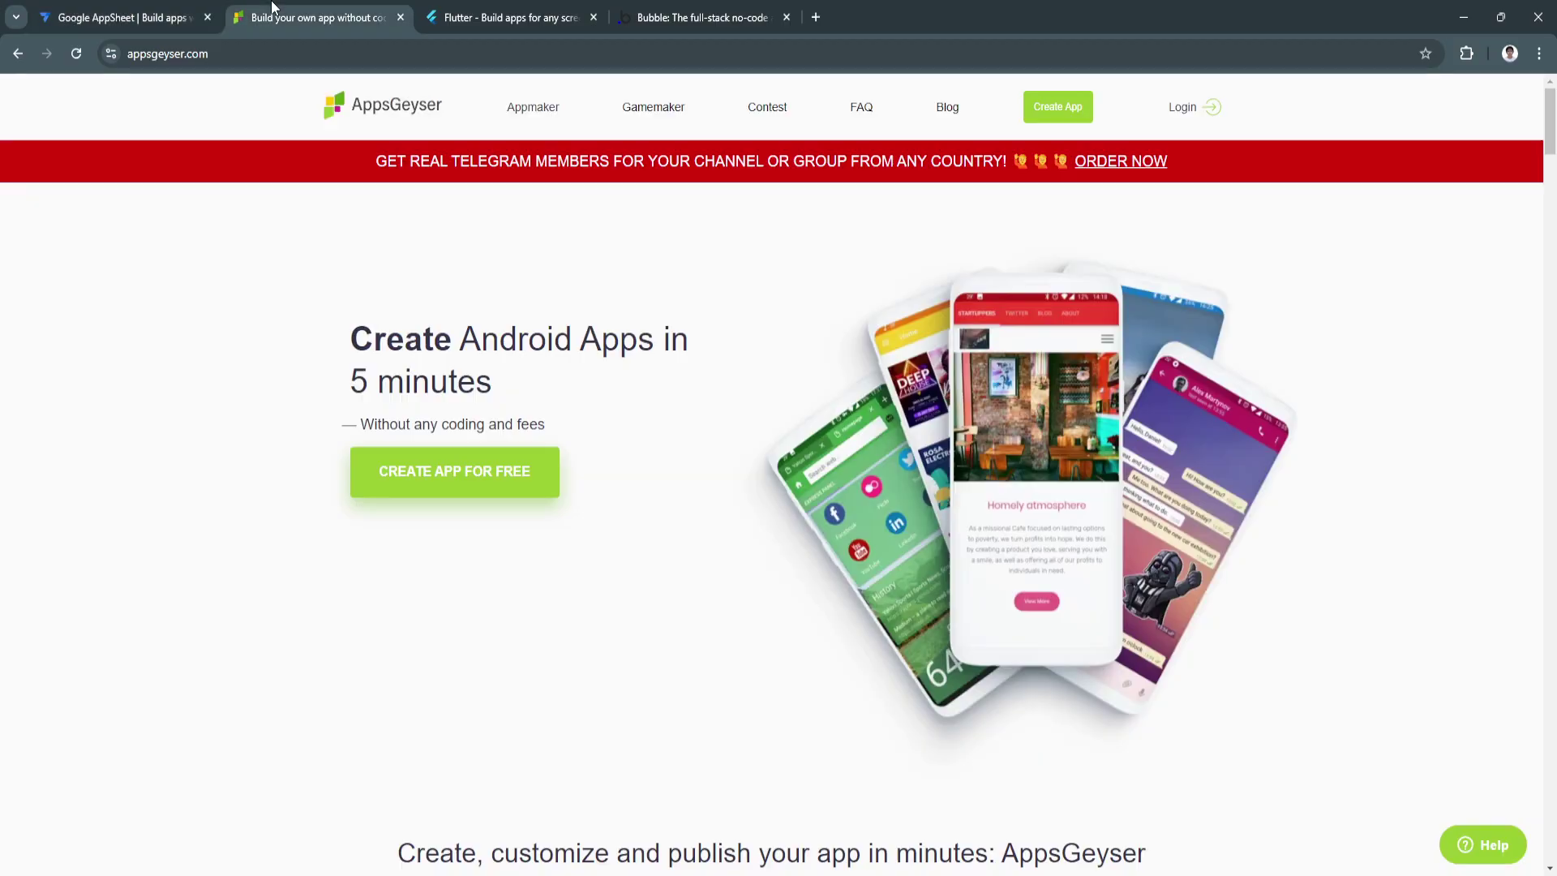
{"action": "left_click", "coordinate": [478, 10]}
{"action": "key", "text": "ctrl+1"}
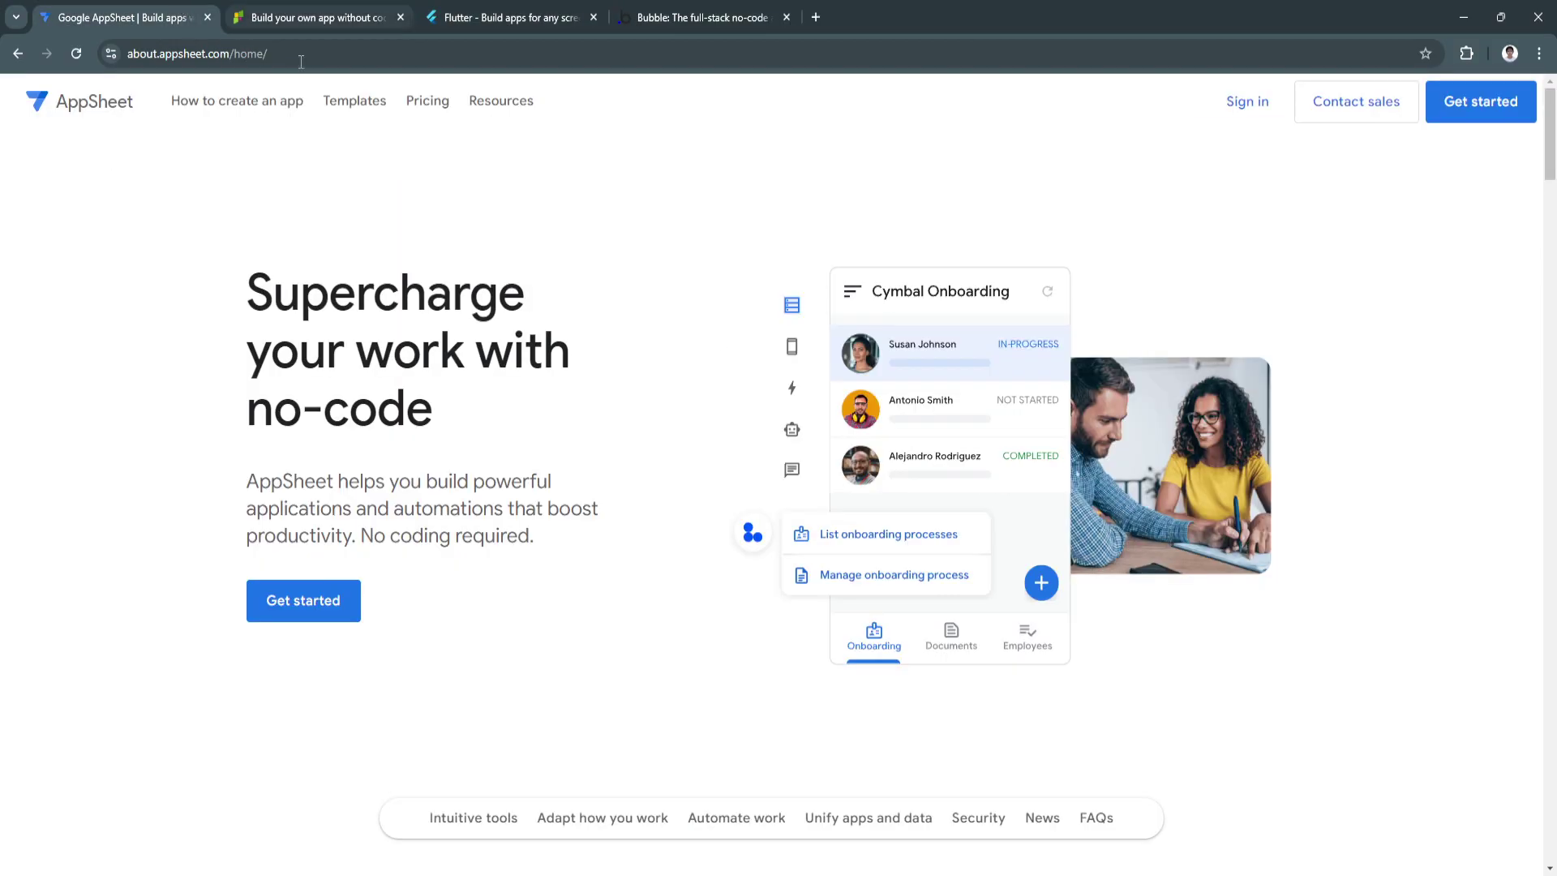